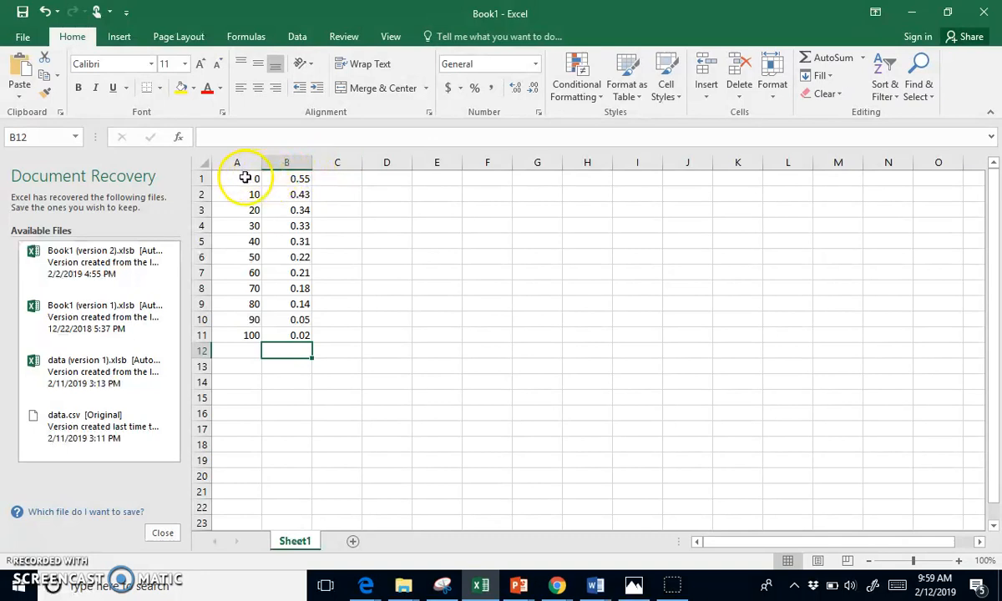
Step: Plot the data in A1:B11 as a scatter chart with smooth lines and markers
left_click_drag(254, 179, 299, 334)
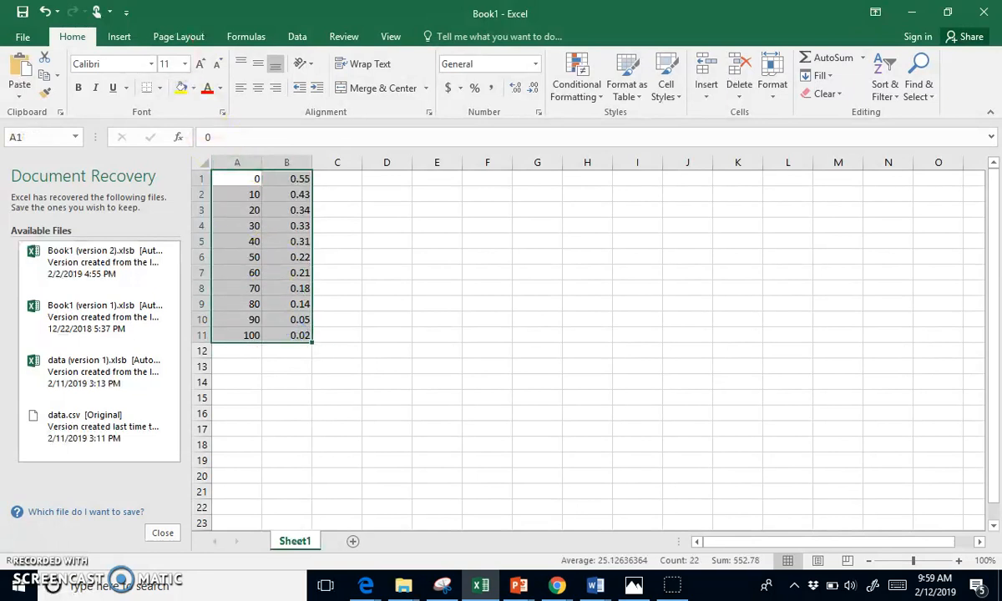
left_click(117, 36)
left_click(470, 96)
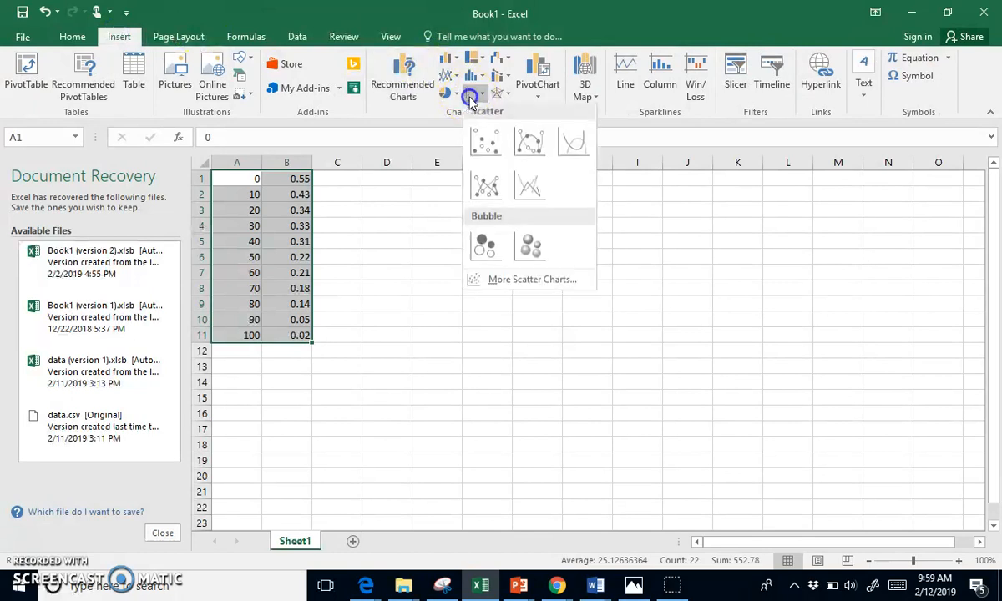
left_click(538, 149)
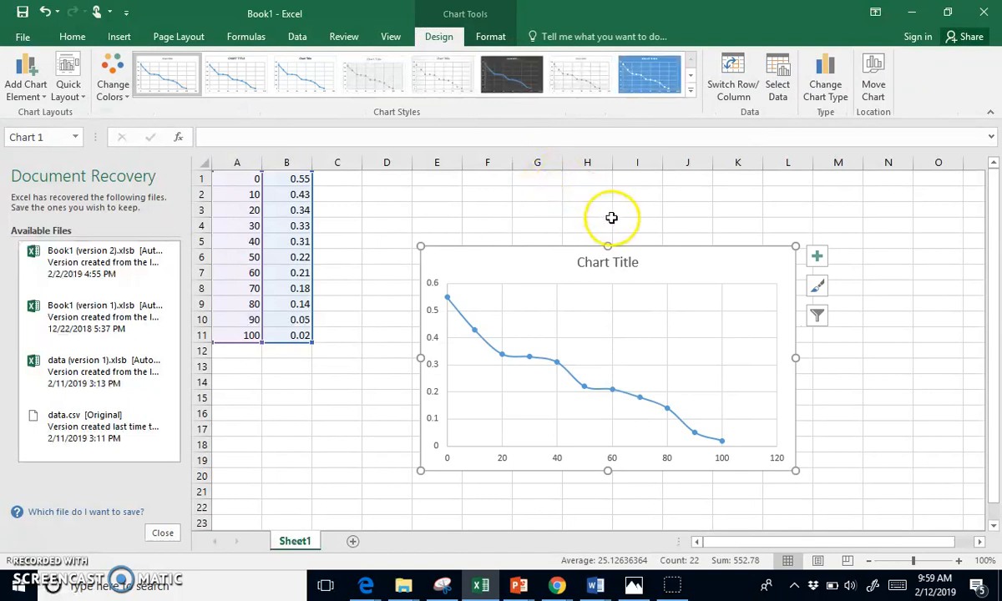
Step: Add axis titles and a trendline to the scatter chart
left_click(817, 256)
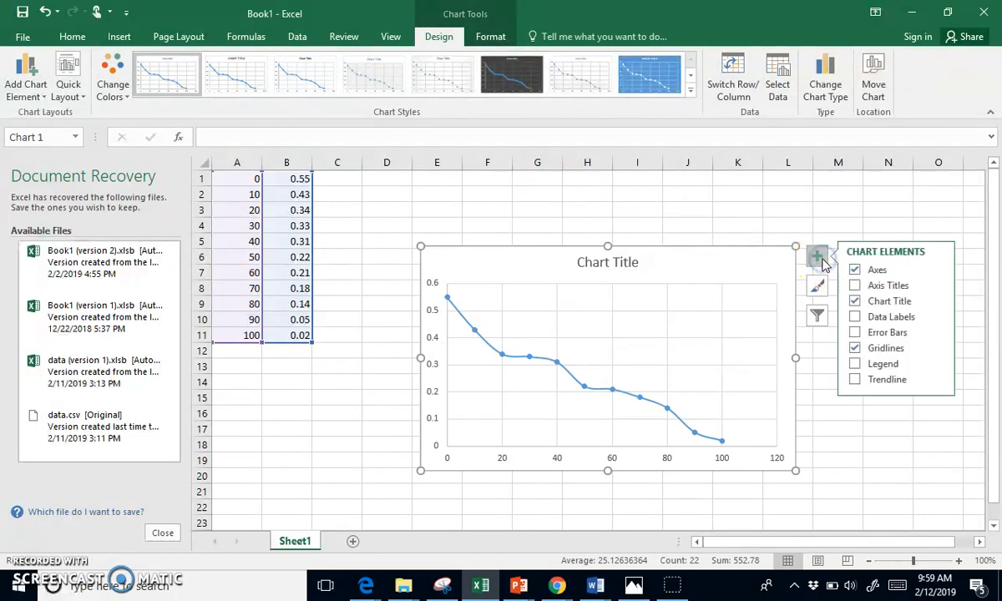
left_click(857, 286)
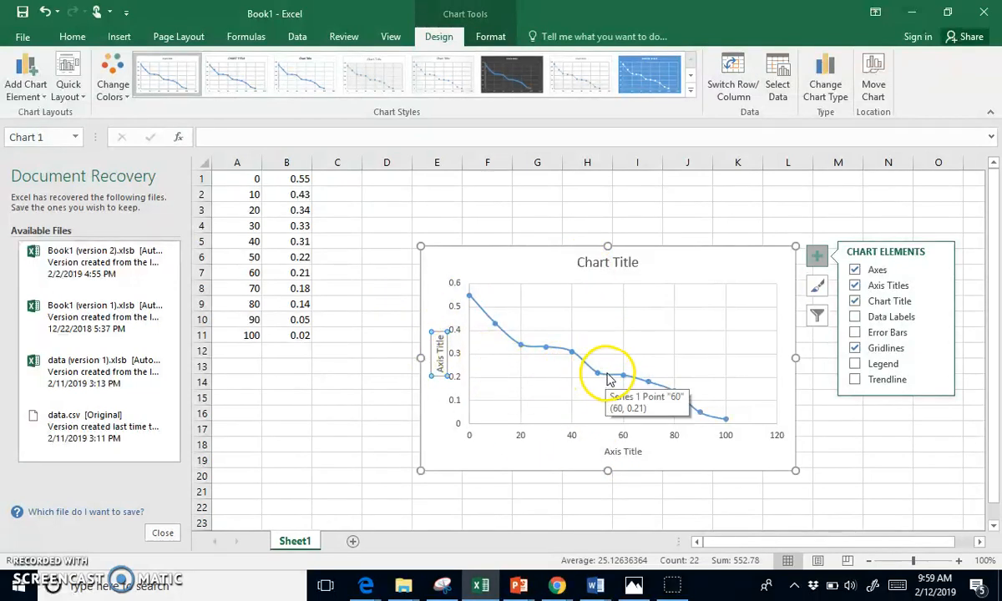
left_click(855, 379)
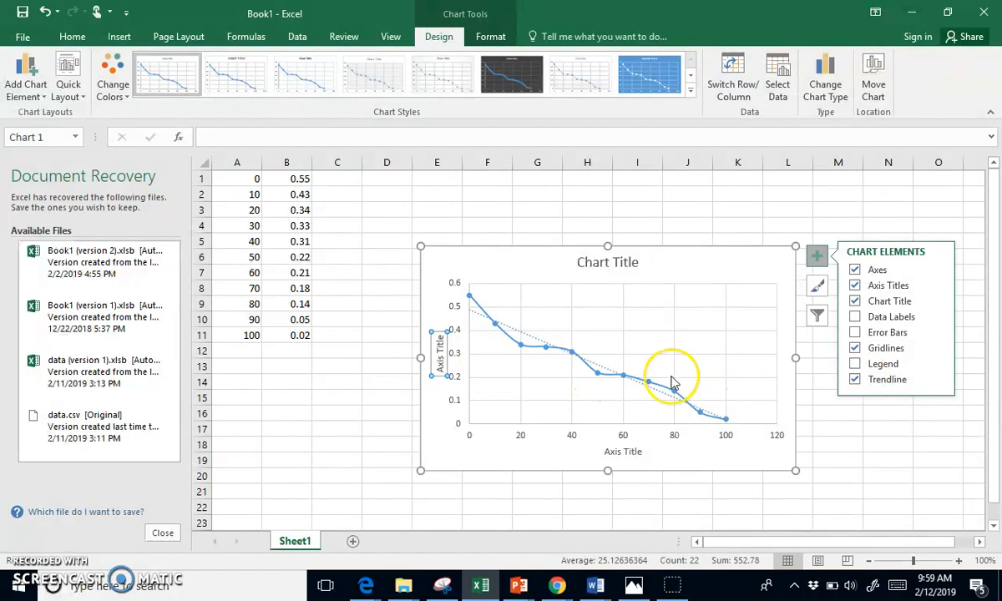
Step: Format the trendline to display its equation and R-squared value on the chart
right_click(597, 368)
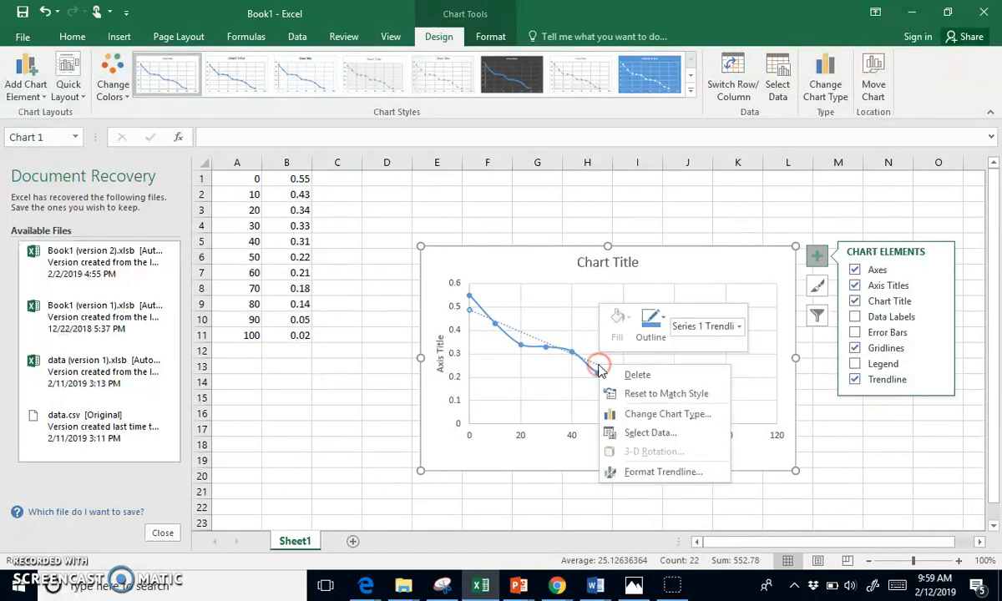
left_click(651, 472)
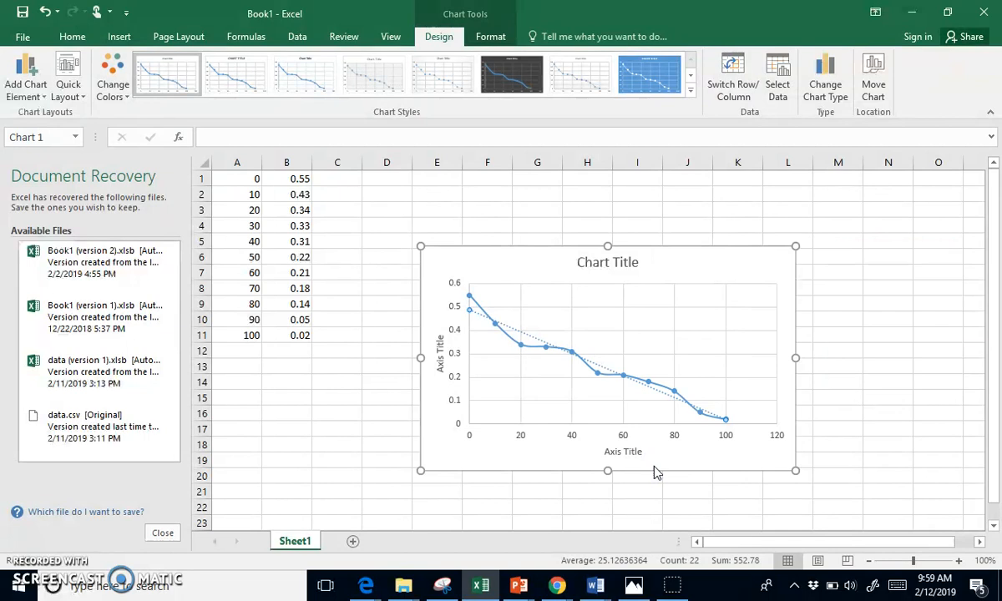
left_click_drag(984, 342, 992, 431)
left_click(812, 492)
left_click(814, 513)
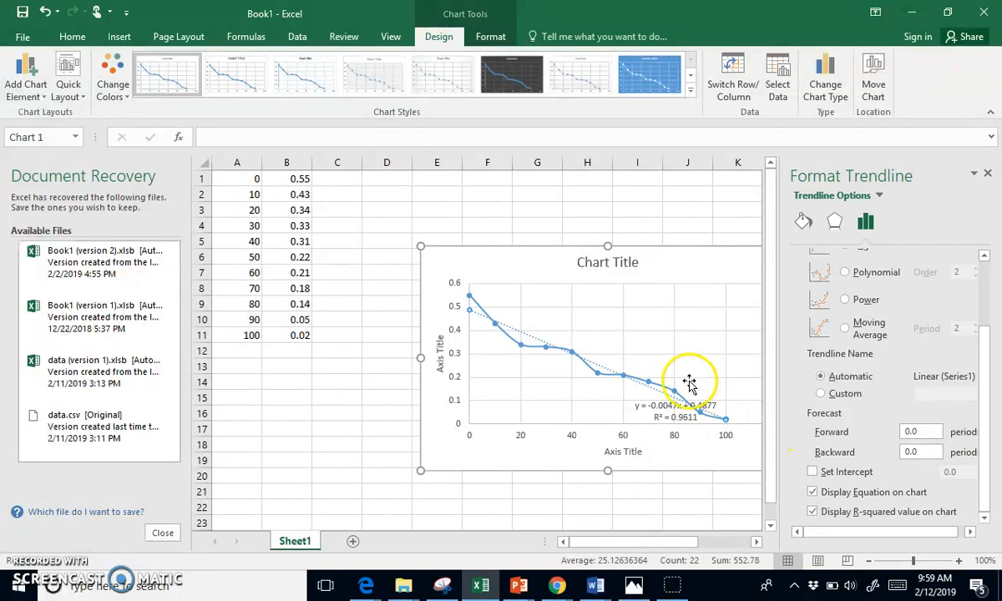
Step: Delete the scatter chart of columns A and B from the sheet
left_click(470, 262)
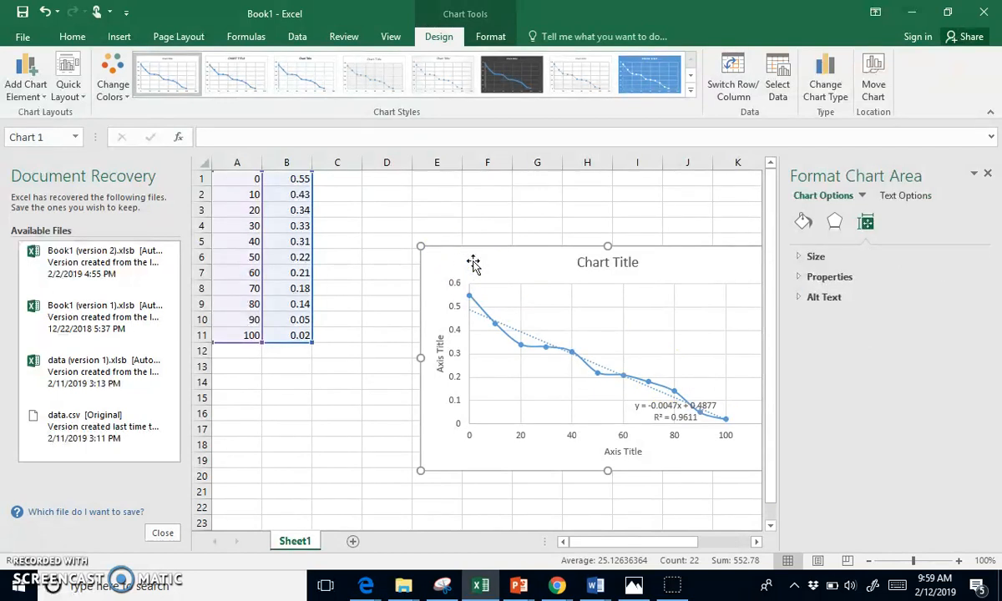
key("BackSpace")
key("BackSpace")
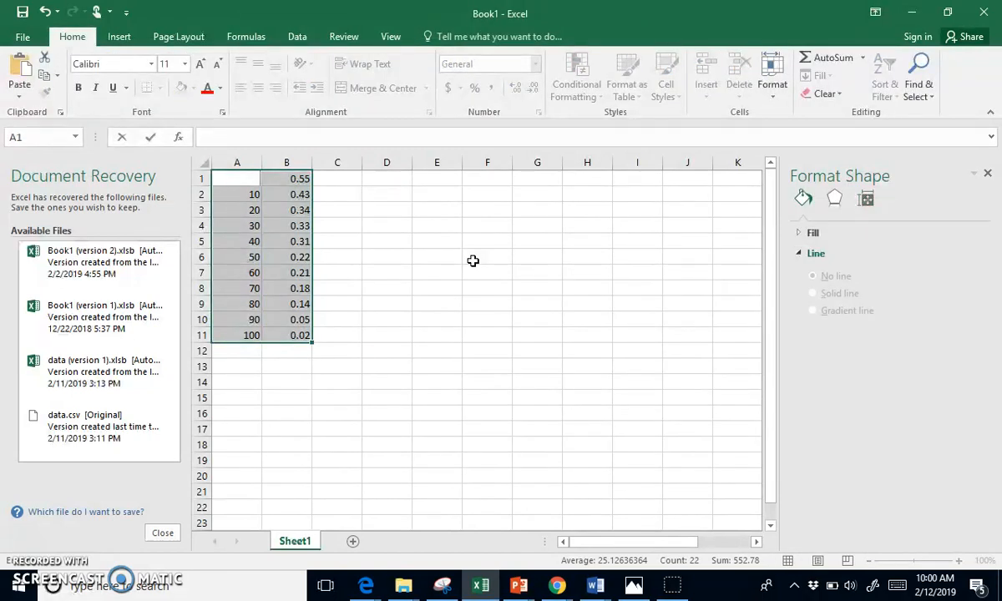
Step: Re-enter the value 0 in cell A1
left_click(337, 267)
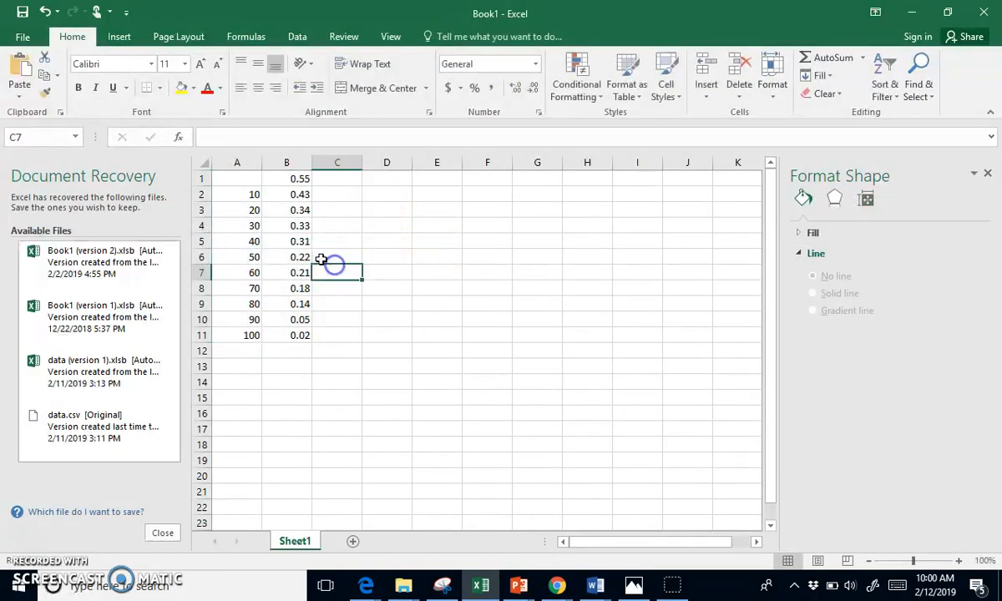
left_click(242, 177)
type("0")
key("Return")
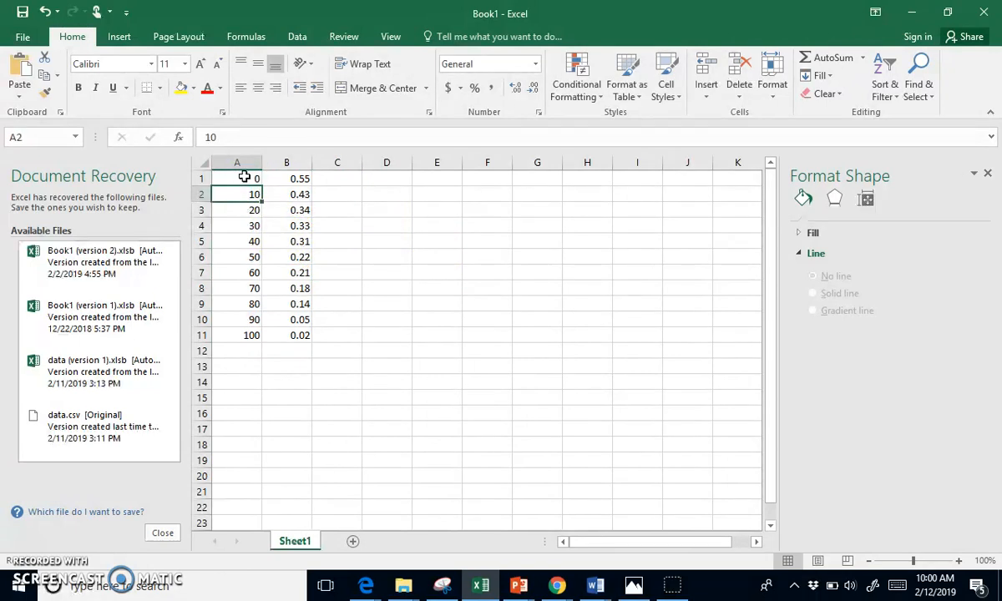
Step: Enter the formula =LN(B1) in cell C1 and fill it down through C11
left_click(334, 180)
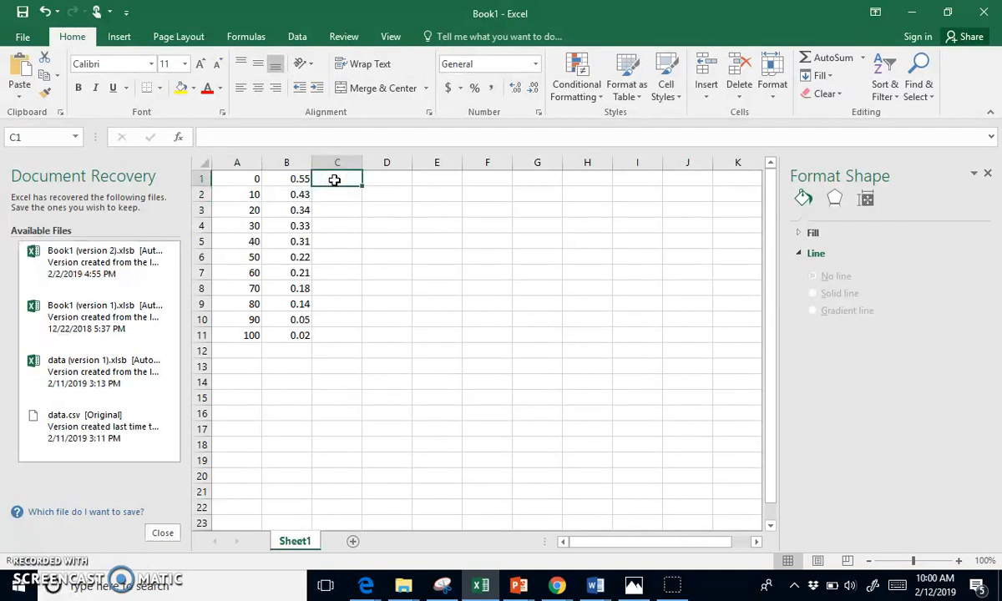
type("=")
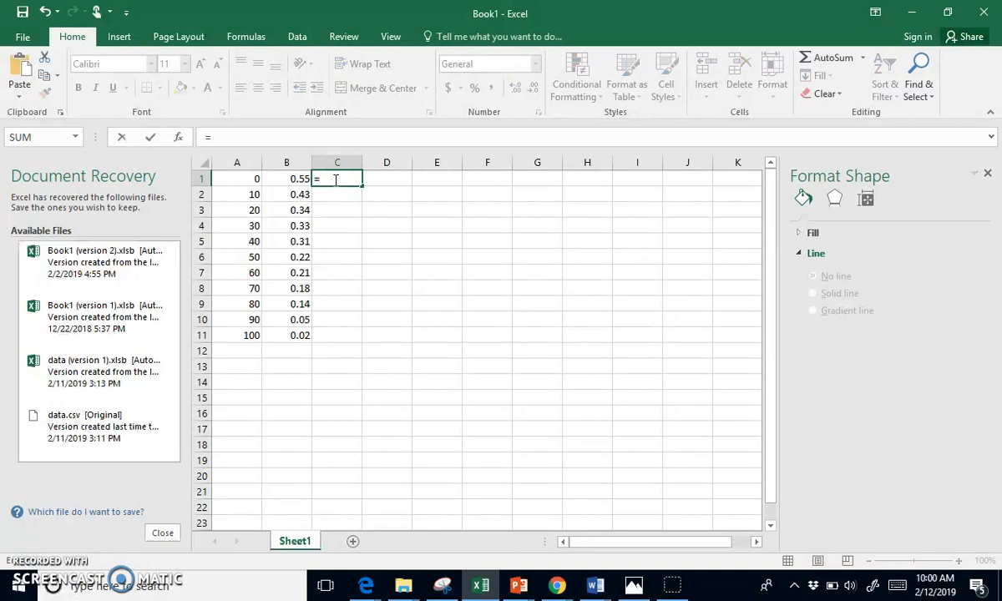
type("lin")
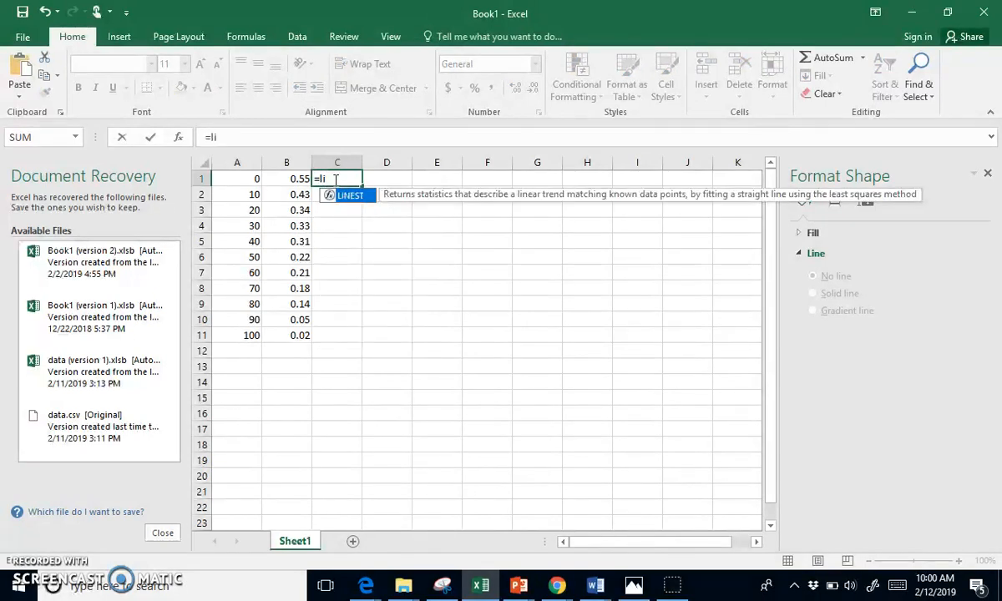
key("BackSpace")
key("BackSpace")
type("n")
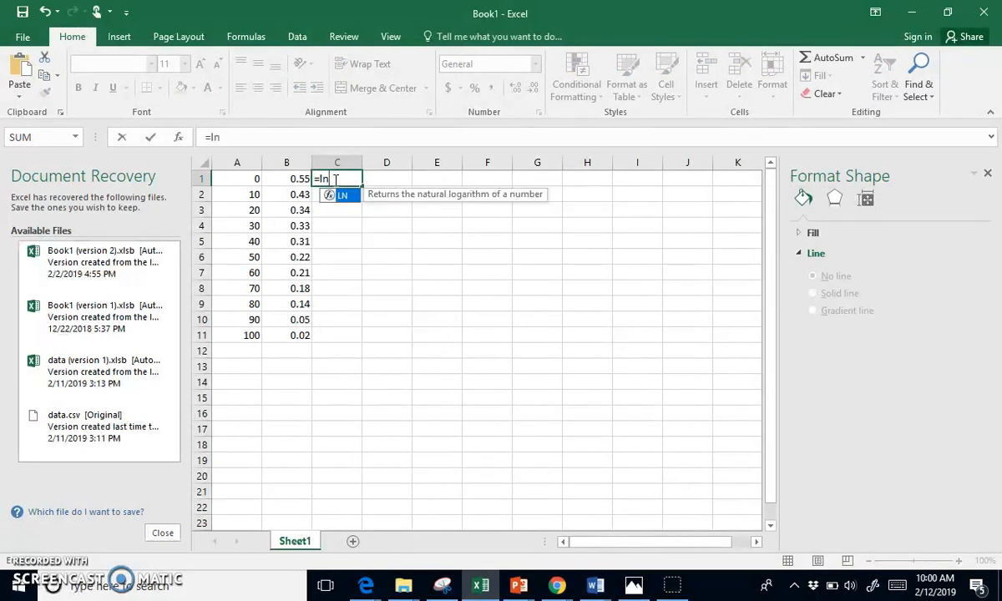
type("(")
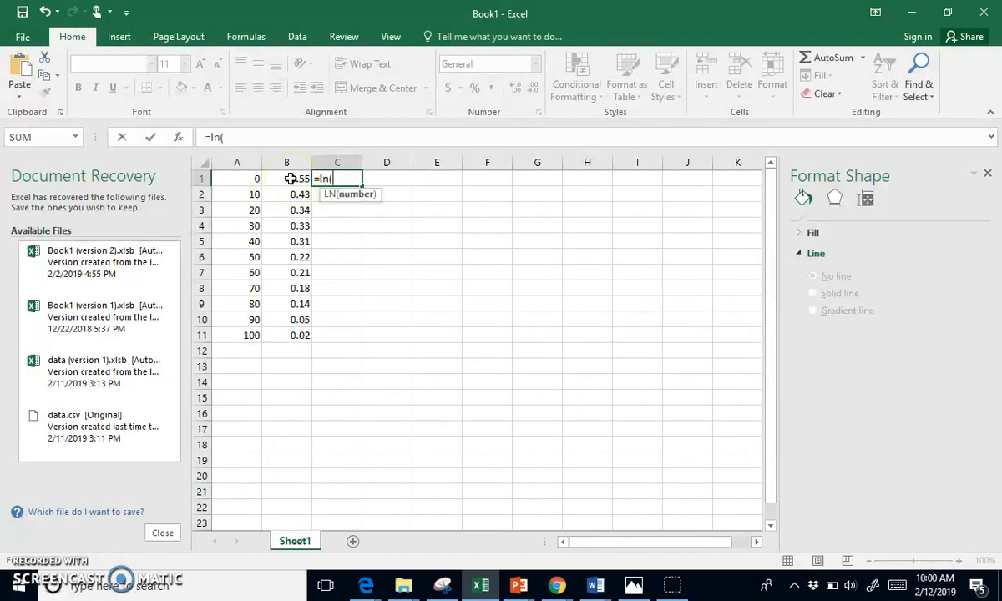
type("b1")
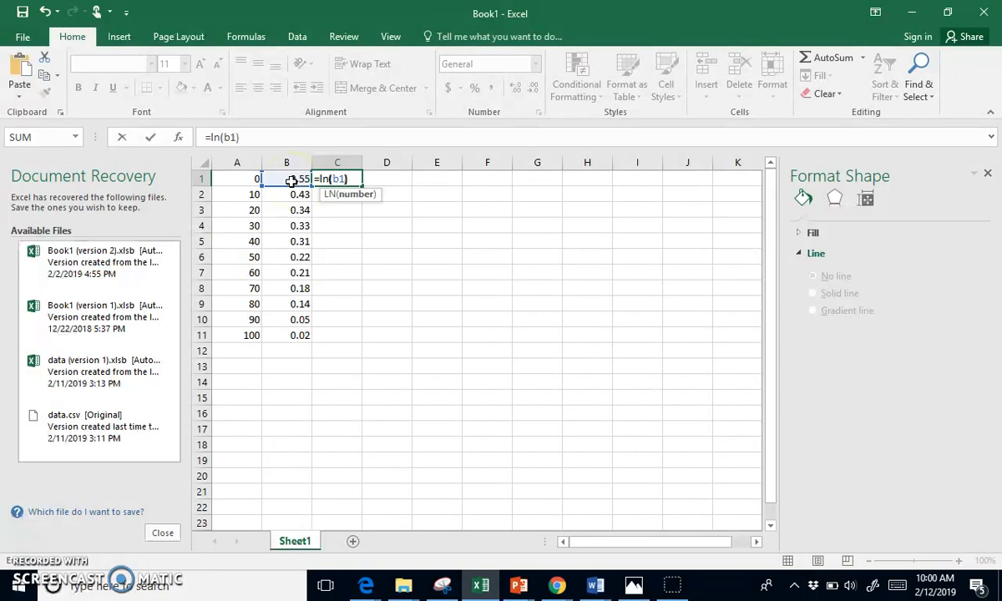
type(")")
key("Return")
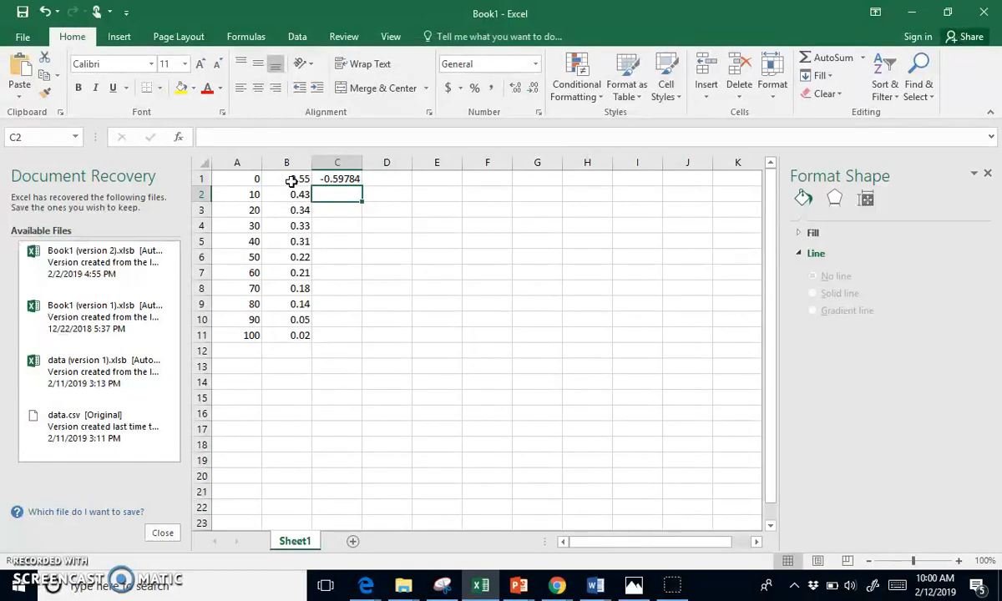
left_click(334, 178)
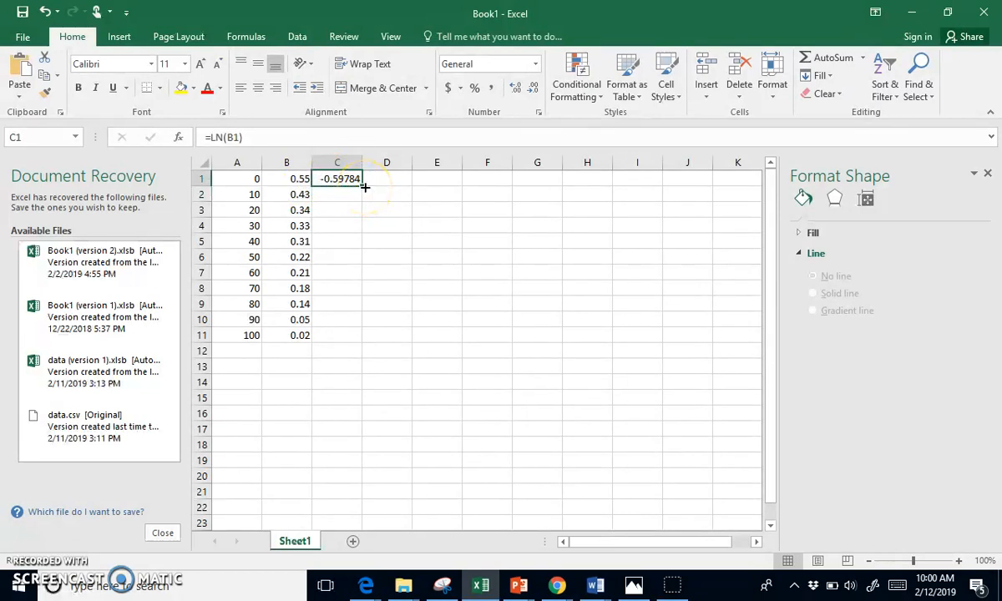
left_click_drag(365, 187, 362, 340)
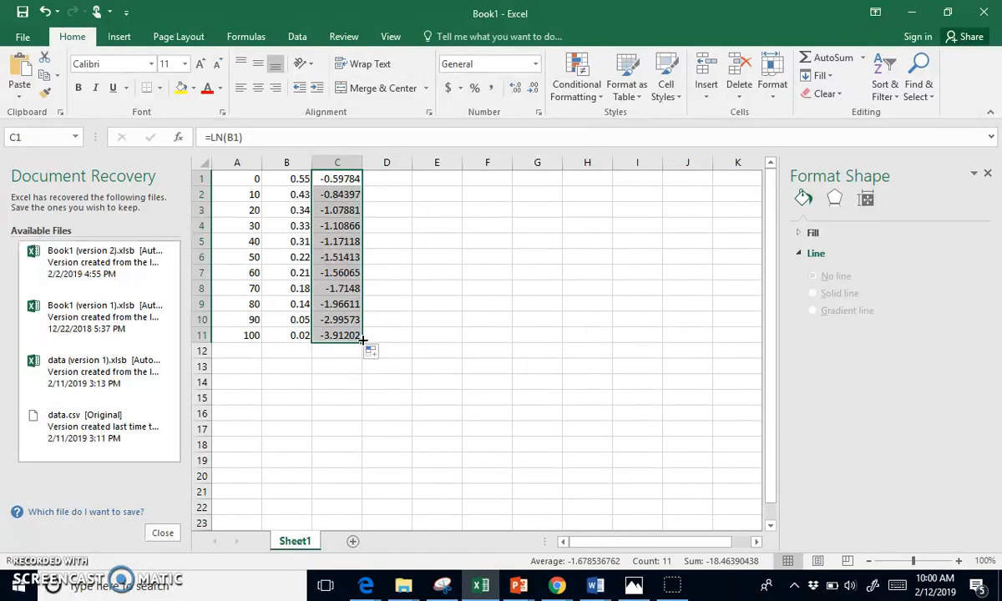
Step: Plot C1:C11 against A1:A11 as a scatter chart with smooth lines and markers
left_click_drag(258, 178, 255, 331)
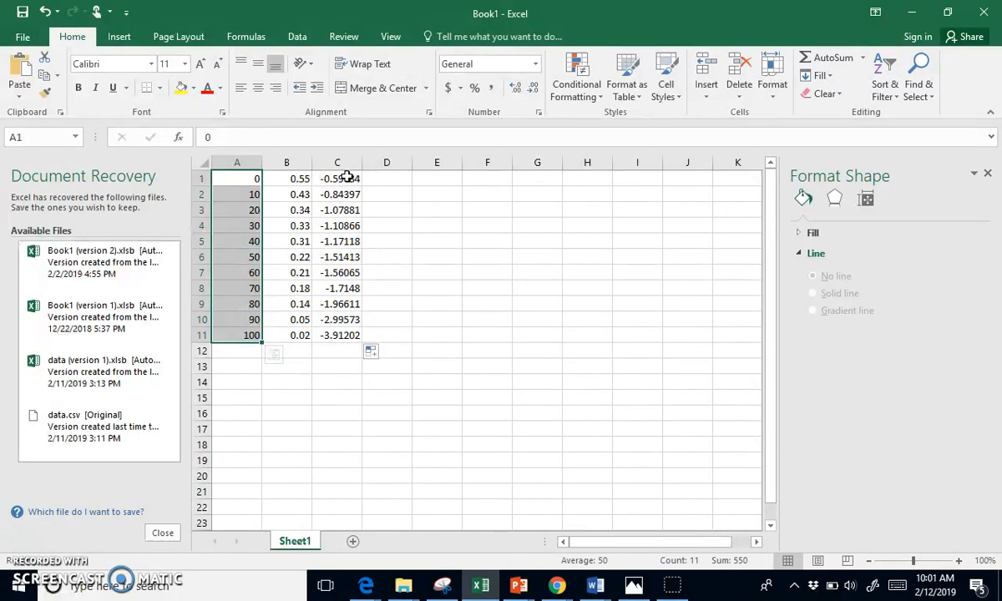
left_click_drag(347, 178, 351, 334)
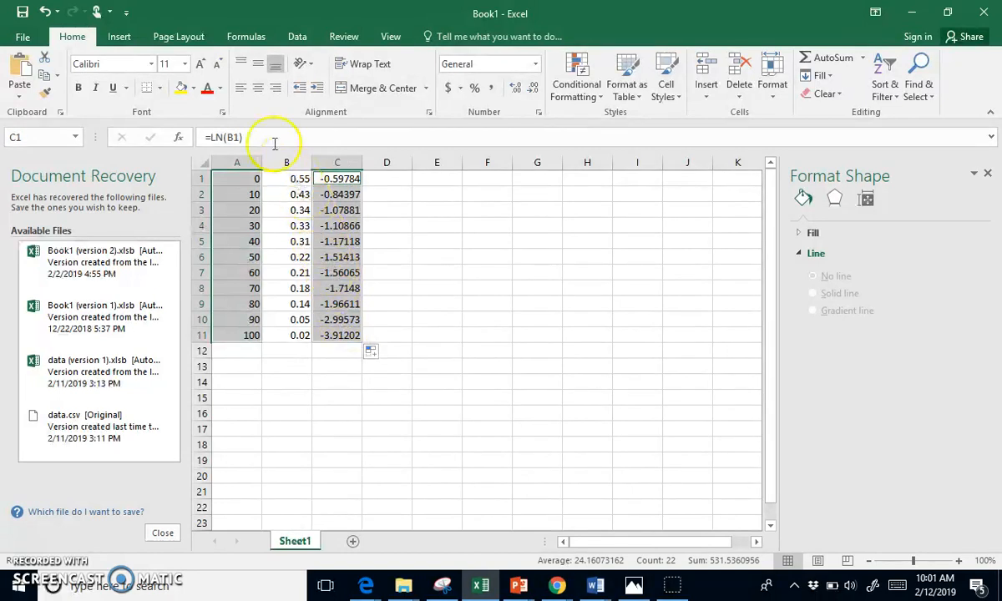
left_click(118, 36)
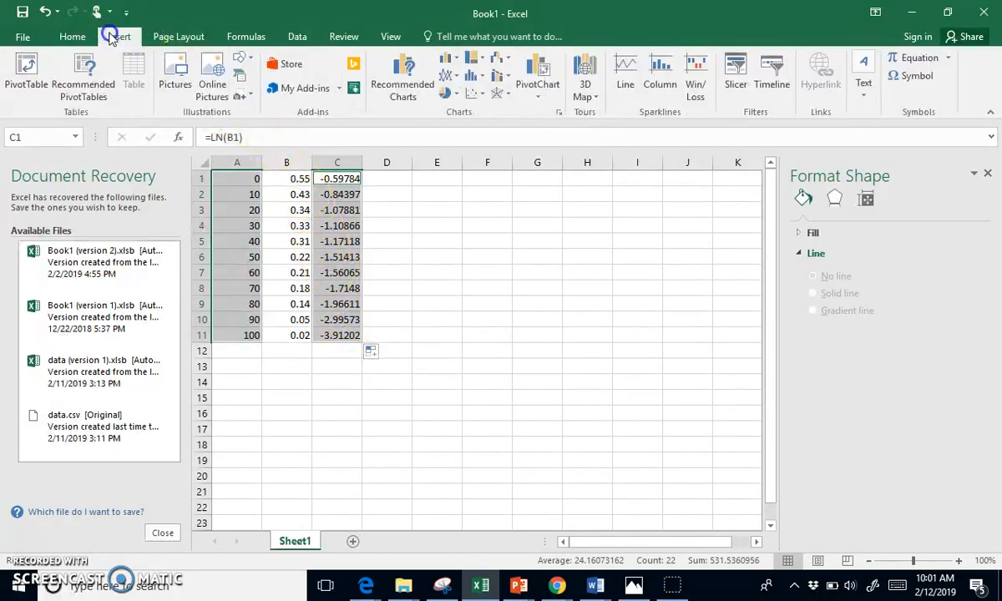
left_click(468, 95)
left_click(527, 144)
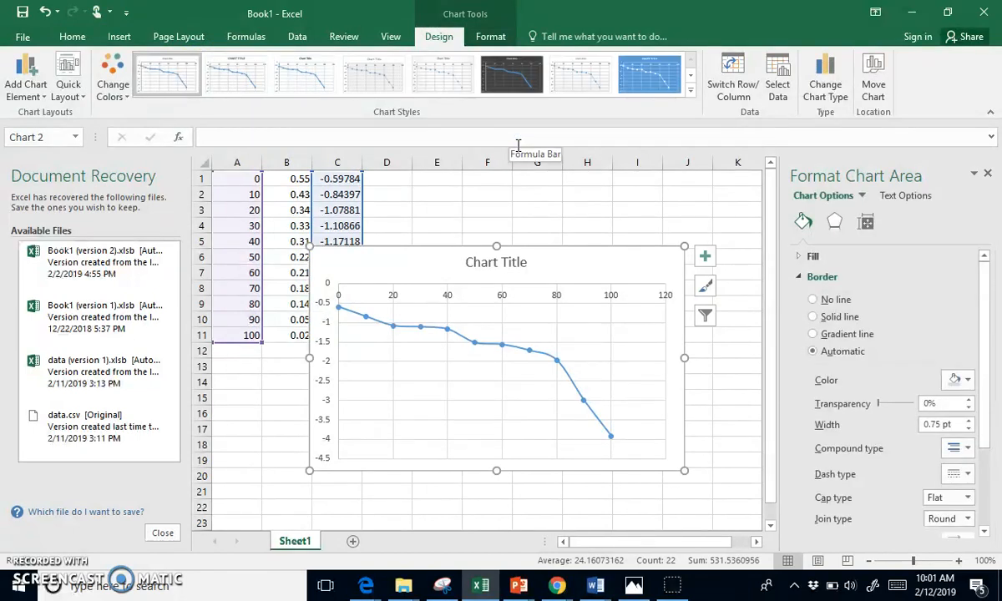
Step: Add a trendline to the natural-log chart, leaving its axis titles off
left_click(704, 255)
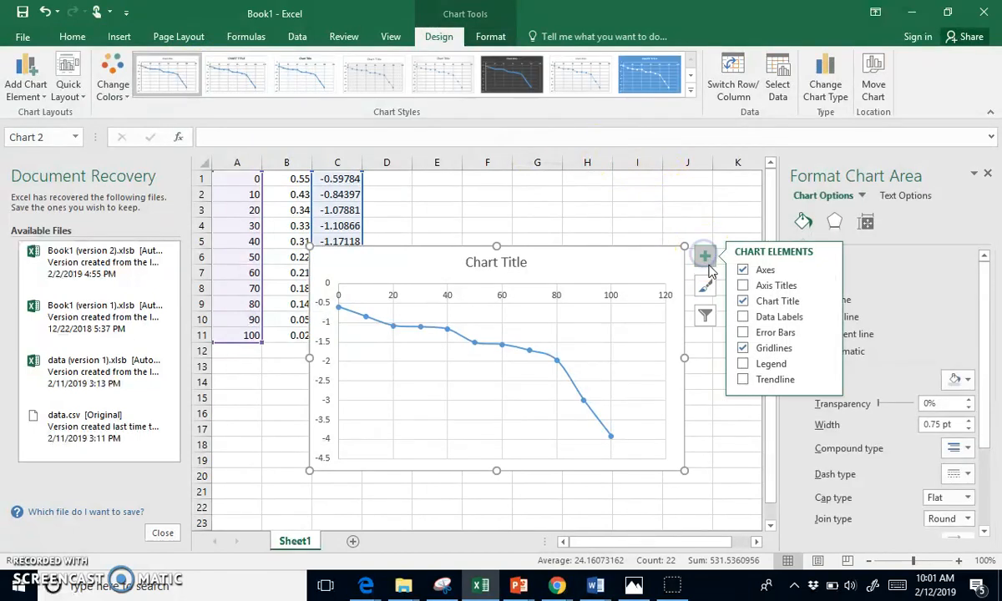
left_click(743, 287)
left_click(742, 285)
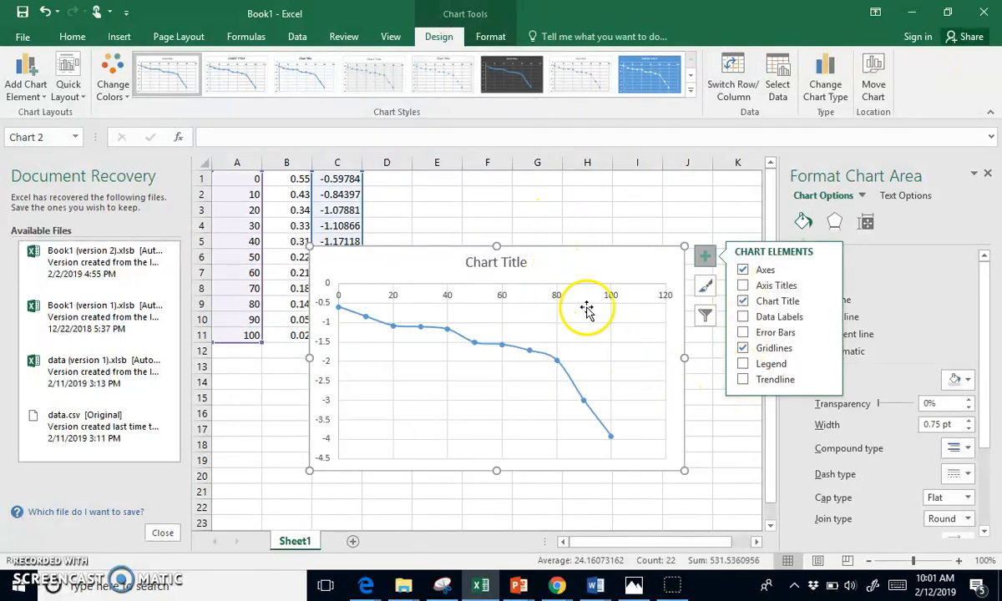
left_click(742, 380)
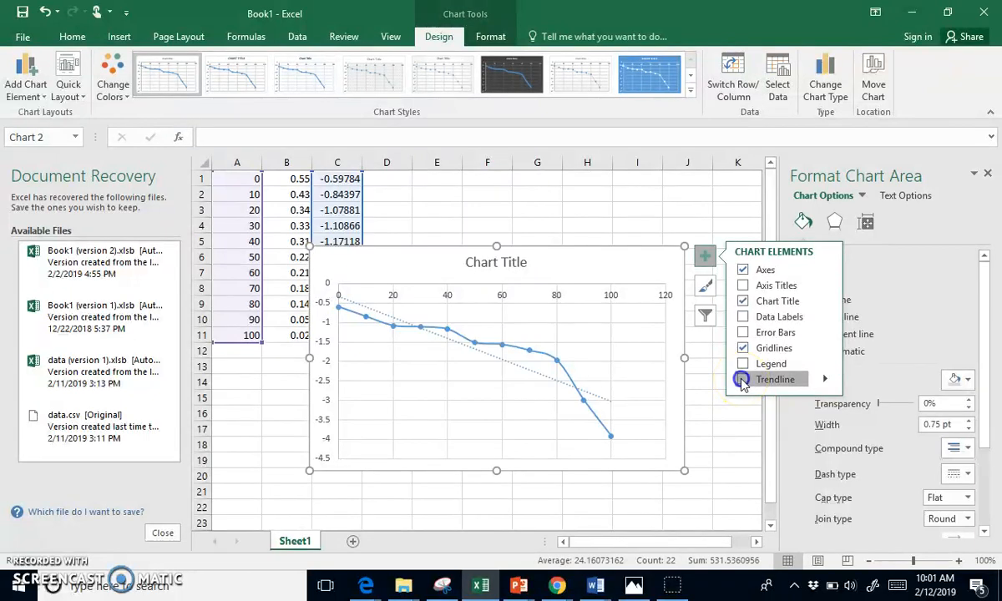
Step: Show the equation and R-squared value of the natural-log chart's trendline on the chart
left_click(504, 360)
right_click(505, 359)
left_click(569, 470)
left_click_drag(984, 357, 983, 441)
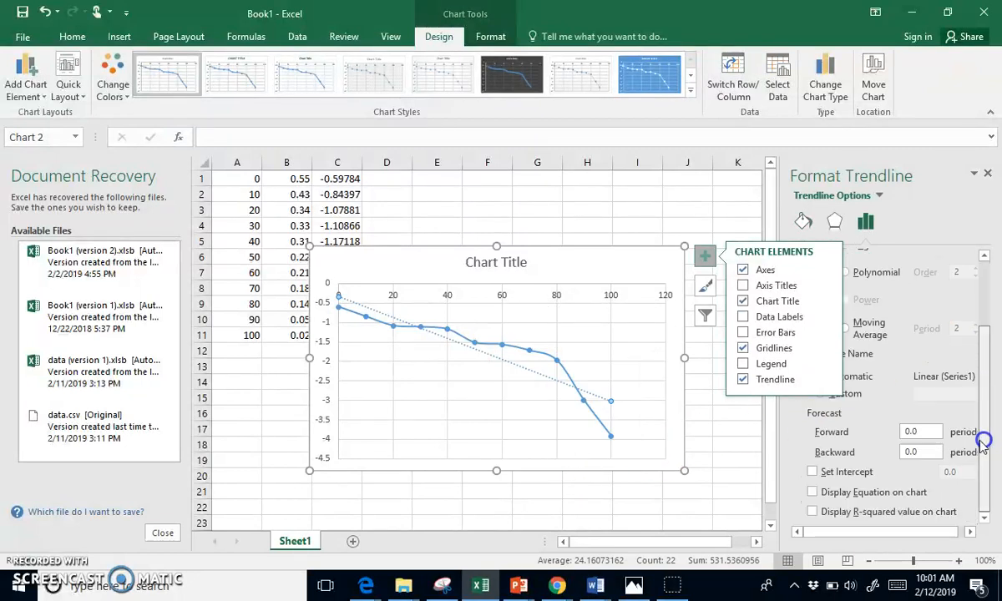
left_click(812, 492)
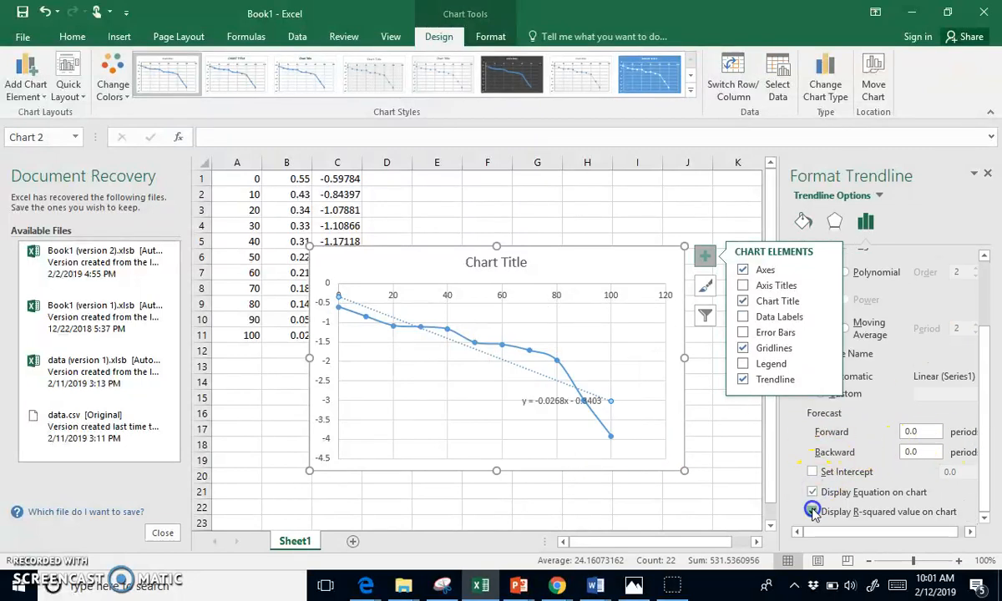
left_click(813, 511)
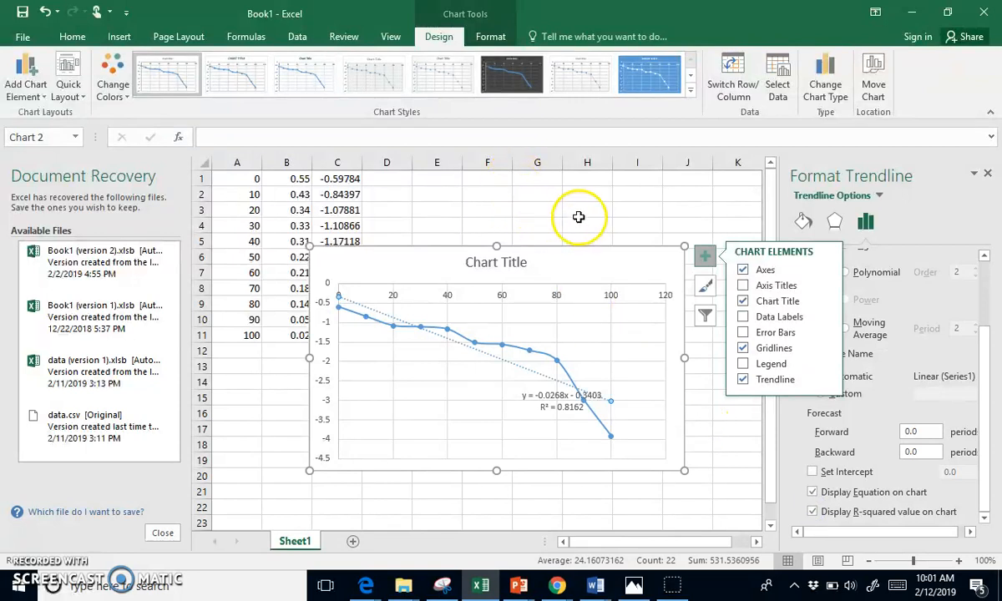
Step: Remove the natural-log chart from the sheet
left_click(551, 262)
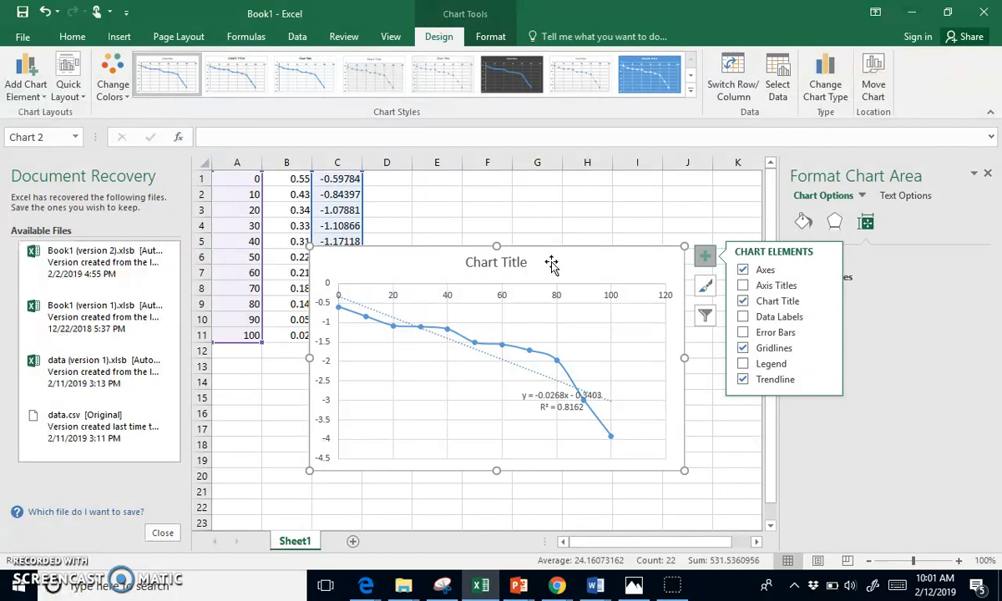
key("ctrl+z")
left_click(551, 262)
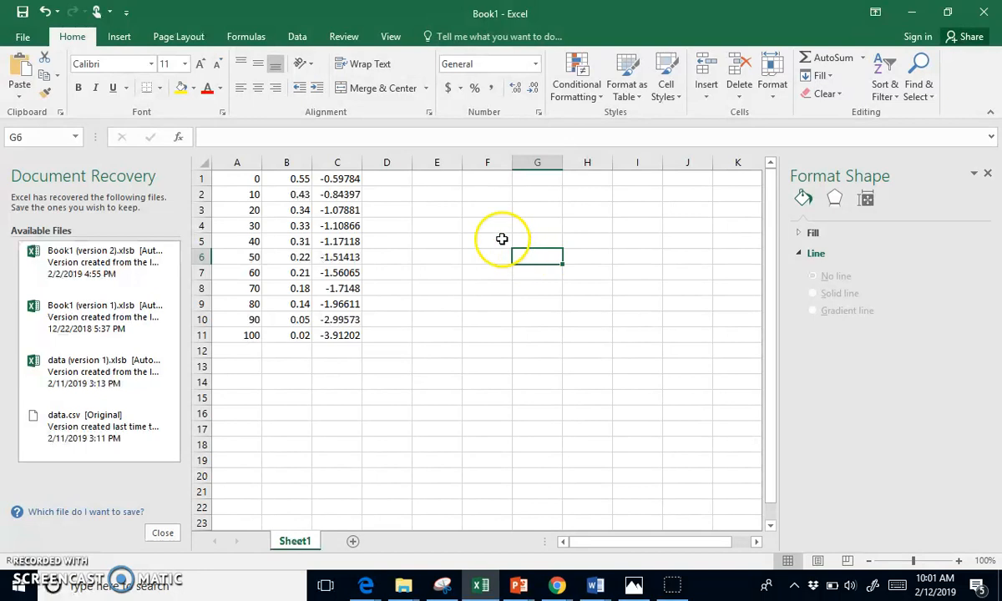
Step: Compute the reciprocal of column B with =1/B1 in D1 and fill the formula down to D11
double_click(393, 180)
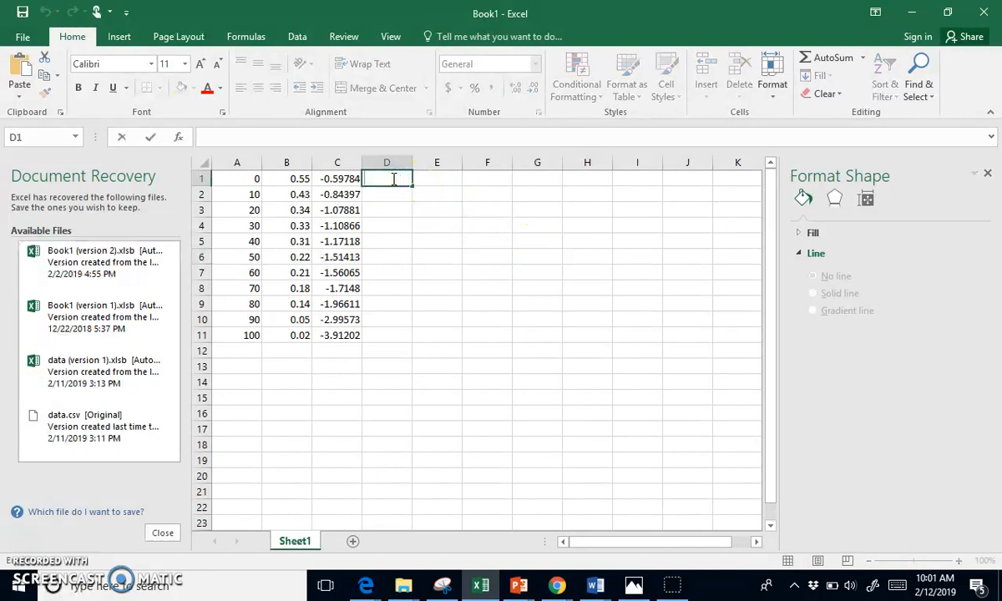
type("=1/")
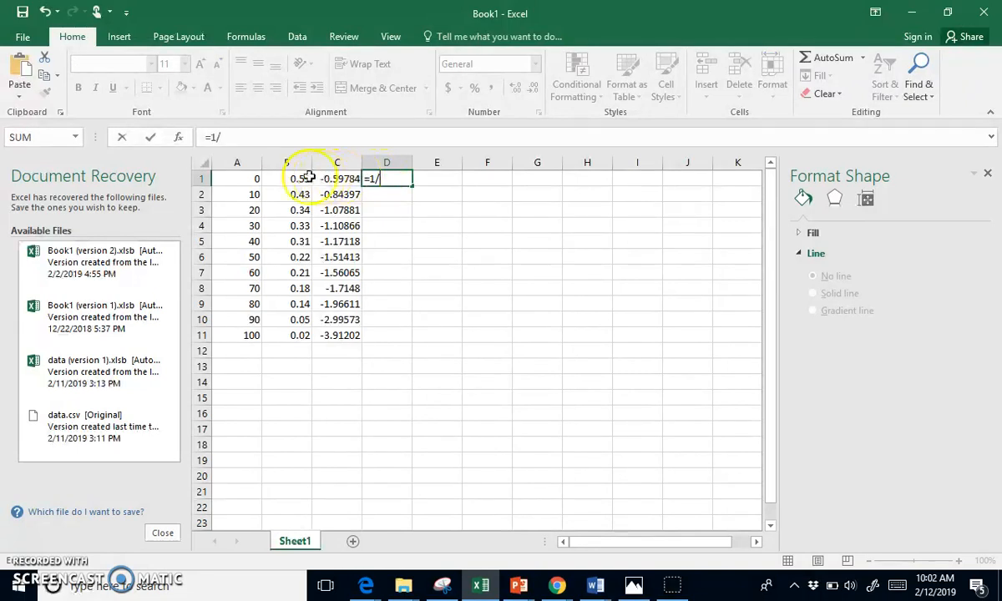
type("bq1")
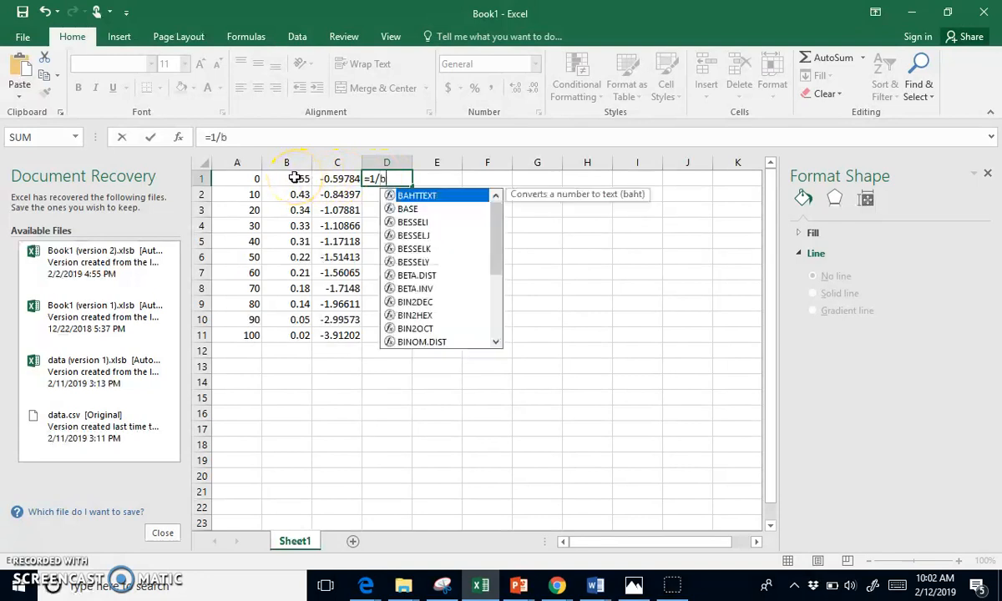
key("BackSpace")
key("BackSpace")
type("1")
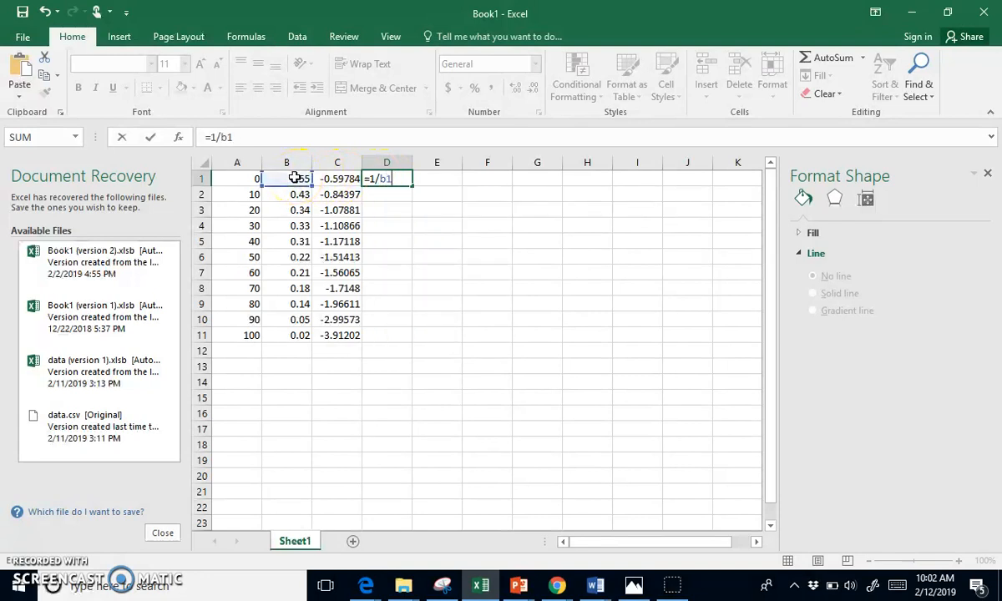
key("Return")
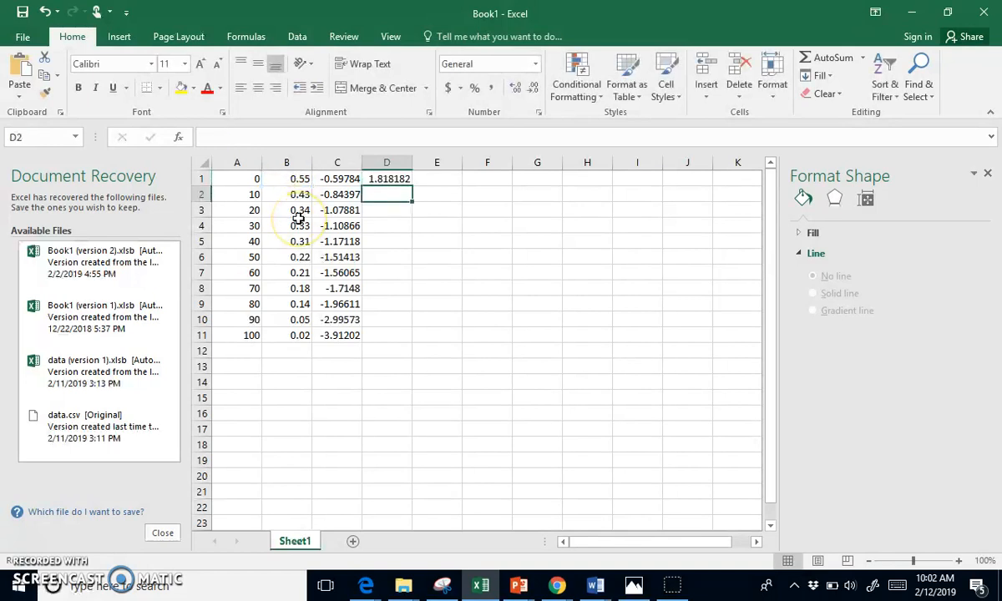
left_click(392, 180)
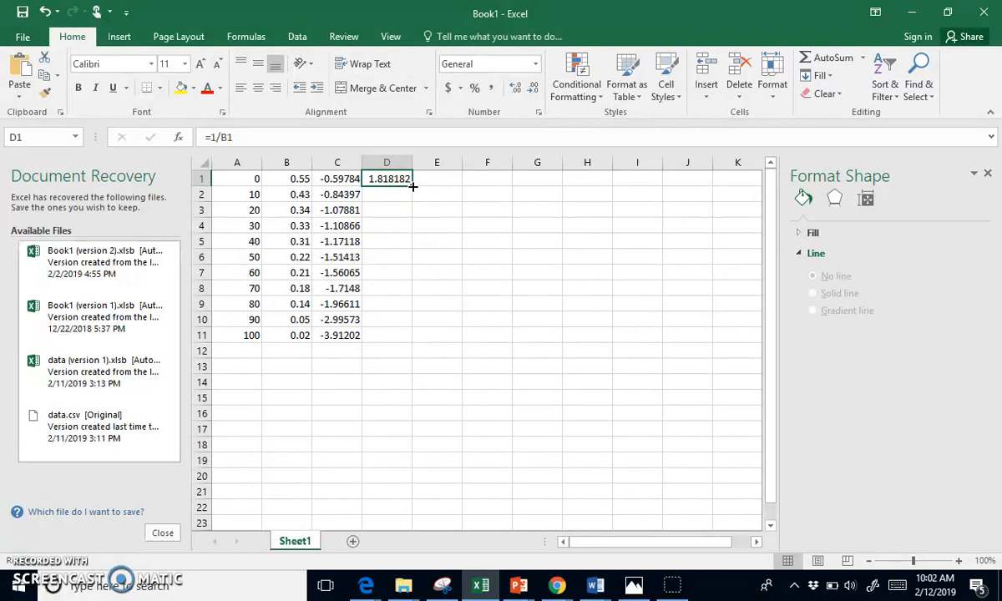
left_click_drag(412, 187, 406, 344)
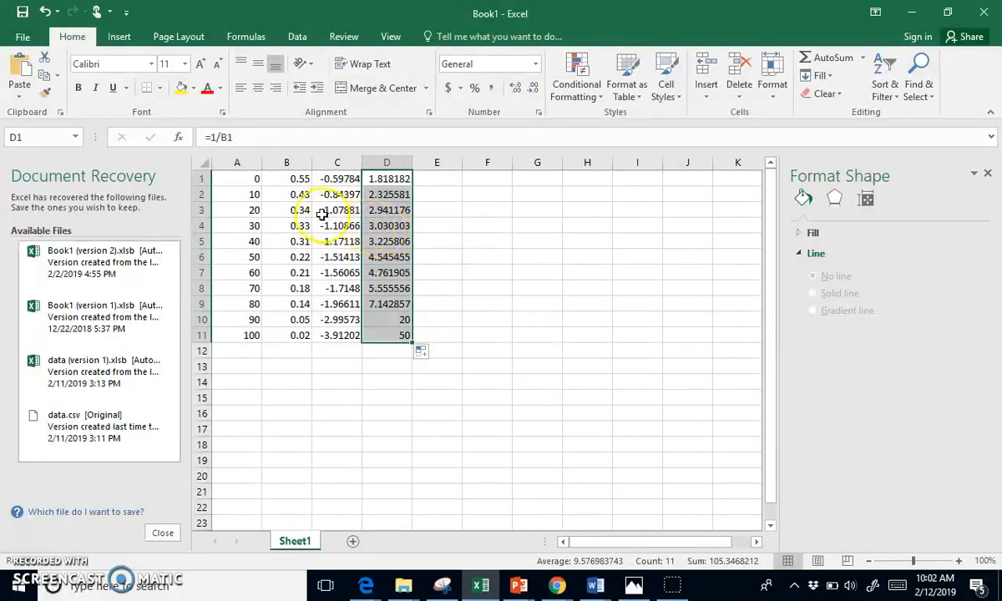
Step: Plot D1:D11 against A1:A11 as a scatter chart with smooth lines and markers
left_click_drag(257, 180, 251, 327)
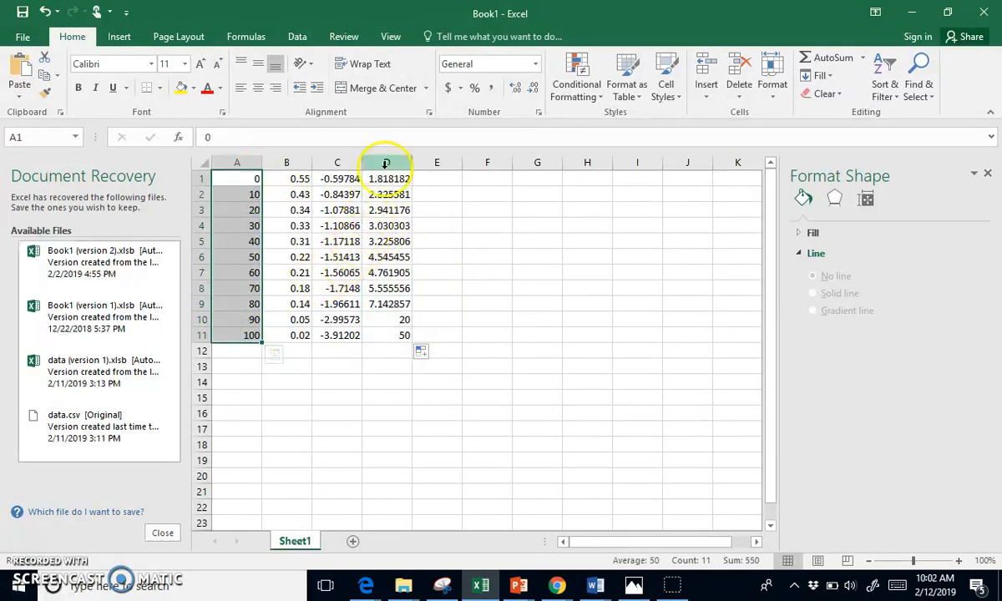
left_click_drag(386, 175, 405, 329, "ctrl")
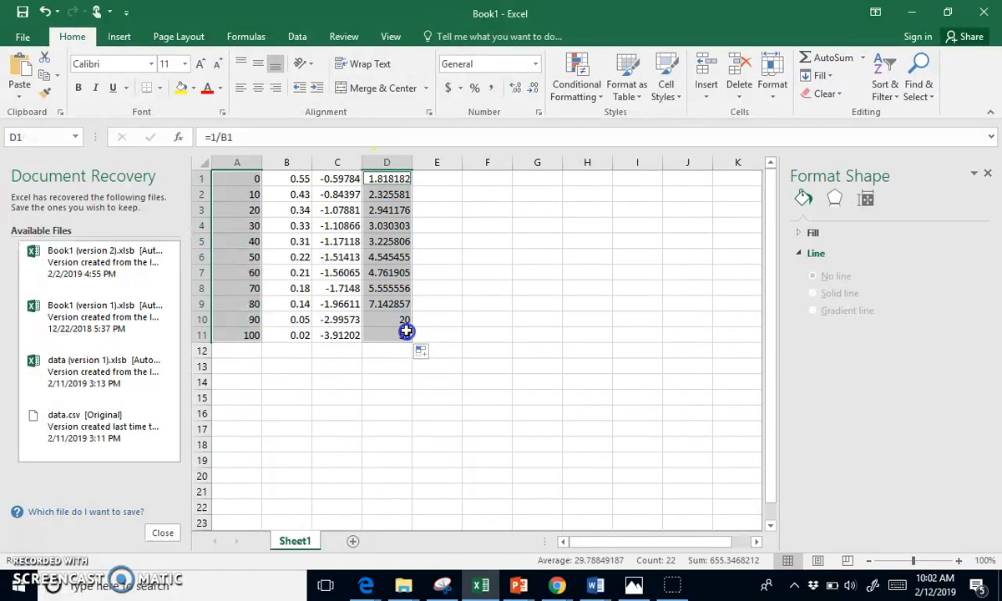
left_click(125, 35)
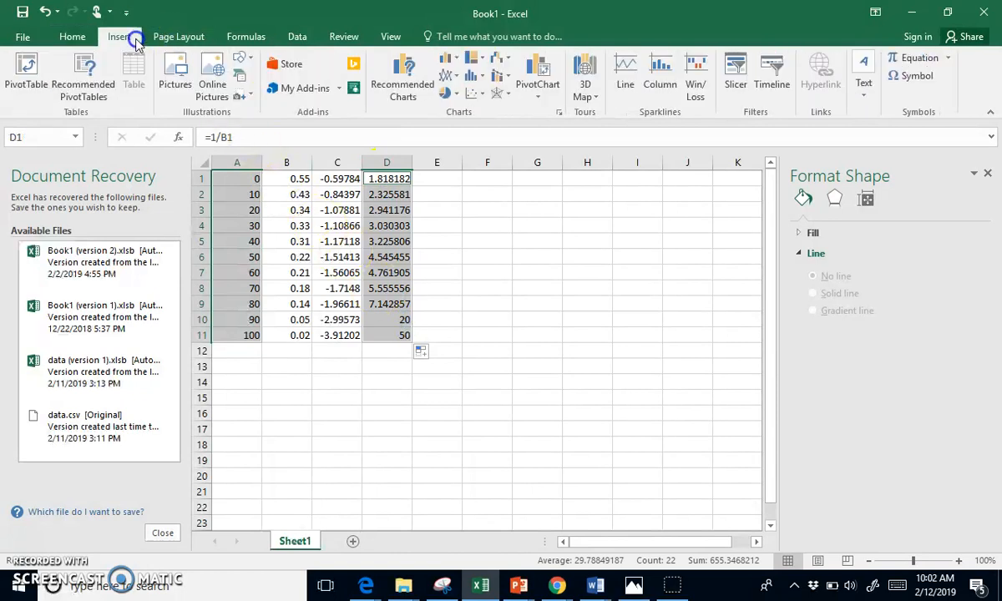
left_click(473, 93)
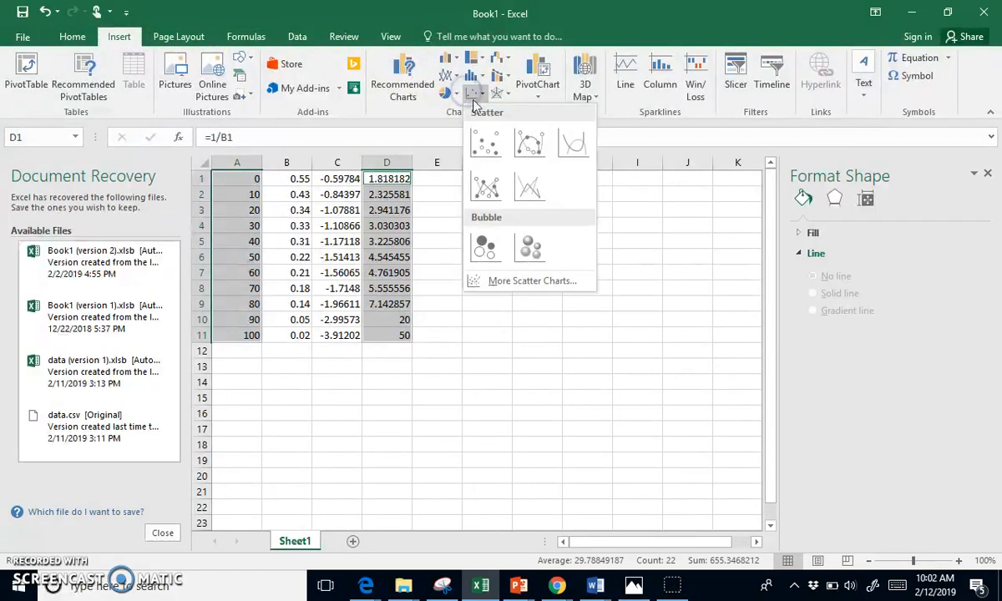
left_click(540, 153)
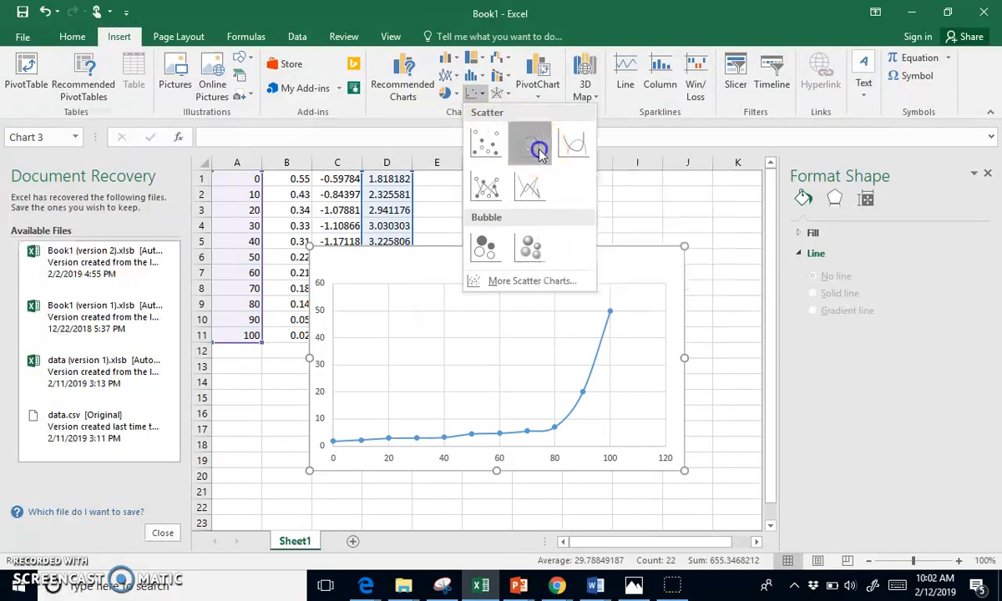